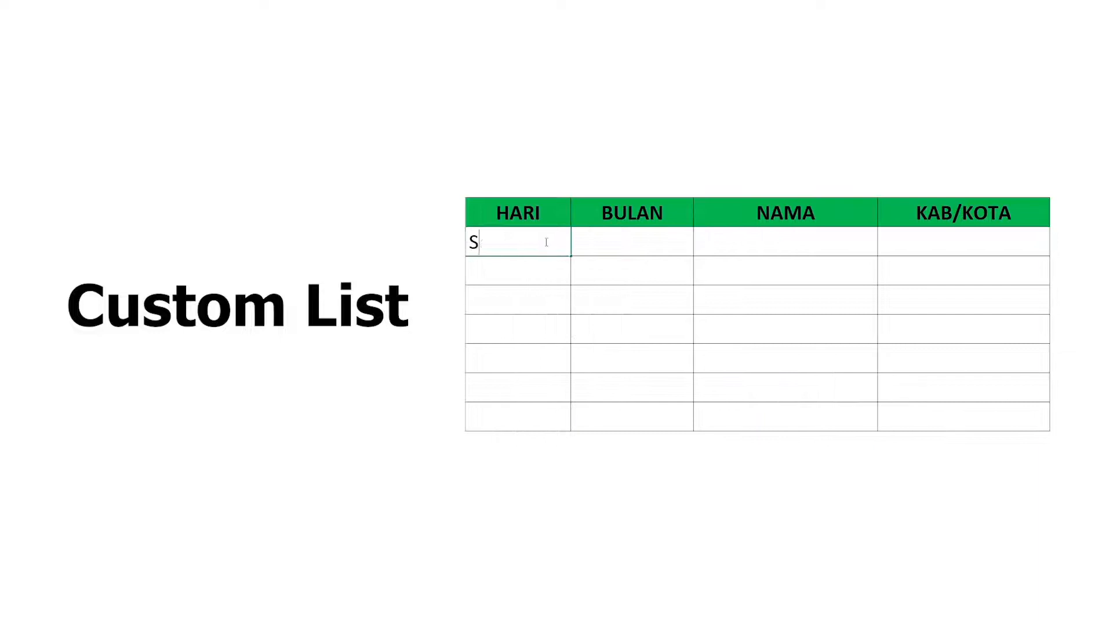
- Fill the HARI column down from Senin to Minggu, and enter Januari under BULAN and fill it down to Juli
left_click_drag(572, 257, 566, 425)
left_click(619, 244)
type("Januari")
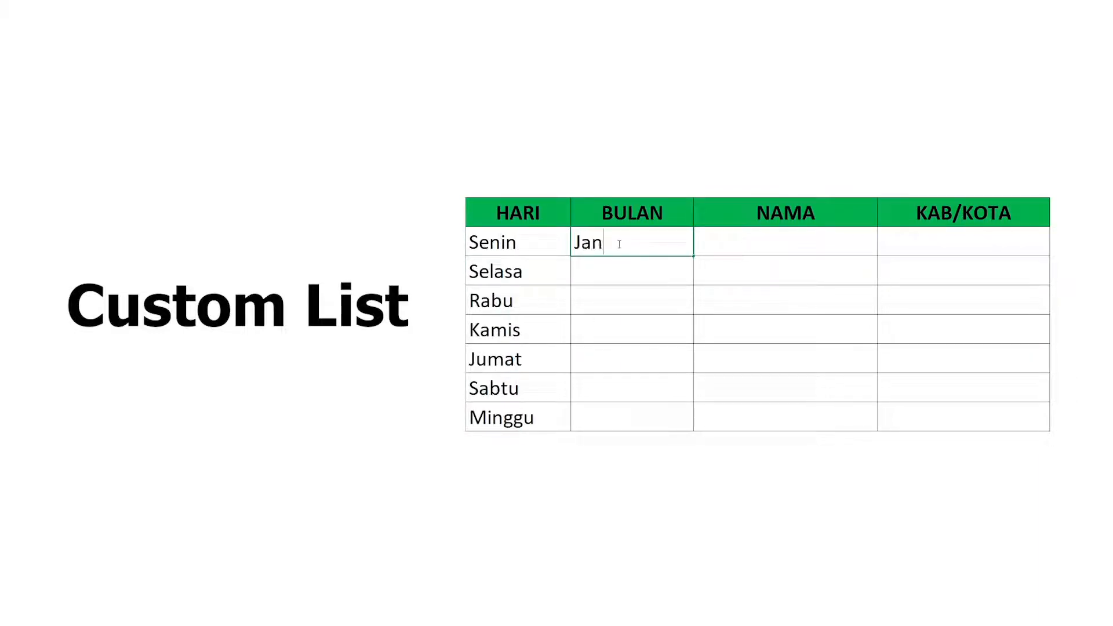
key("BackSpace")
key("BackSpace")
key("BackSpace")
key("BackSpace")
key("BackSpace")
key("BackSpace")
type("anuari")
left_click_drag(692, 259, 673, 418)
- Enter the first person's name under NAMA and fill the column down, and enter Kota Palembang under KAB/KOTA
left_click(756, 244)
type("Andre Kusuma")
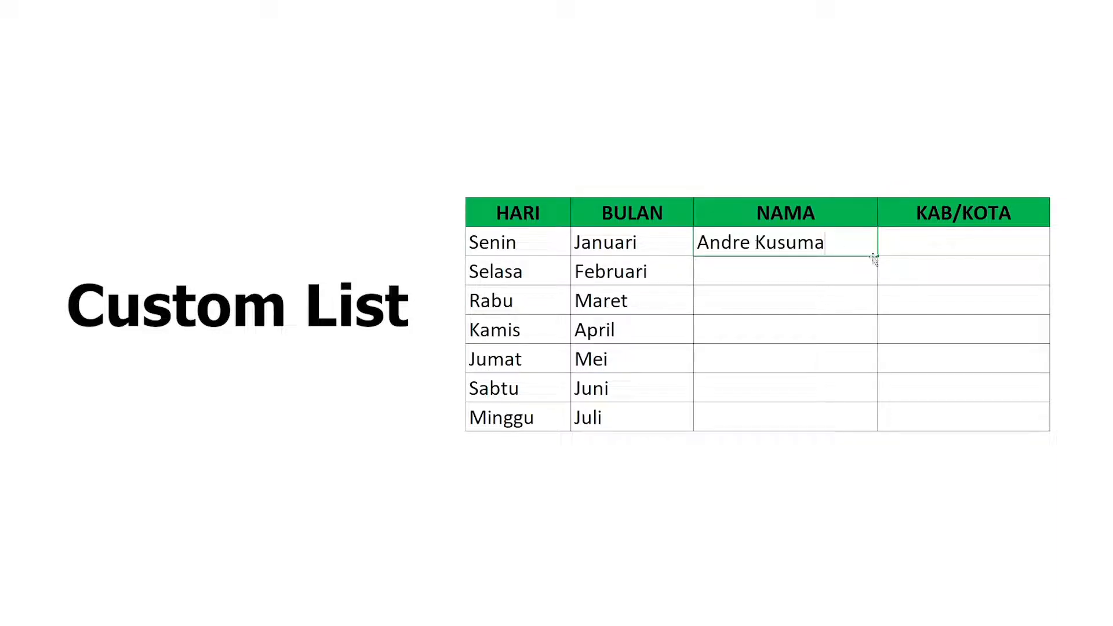
left_click_drag(877, 255, 853, 406)
left_click(926, 245)
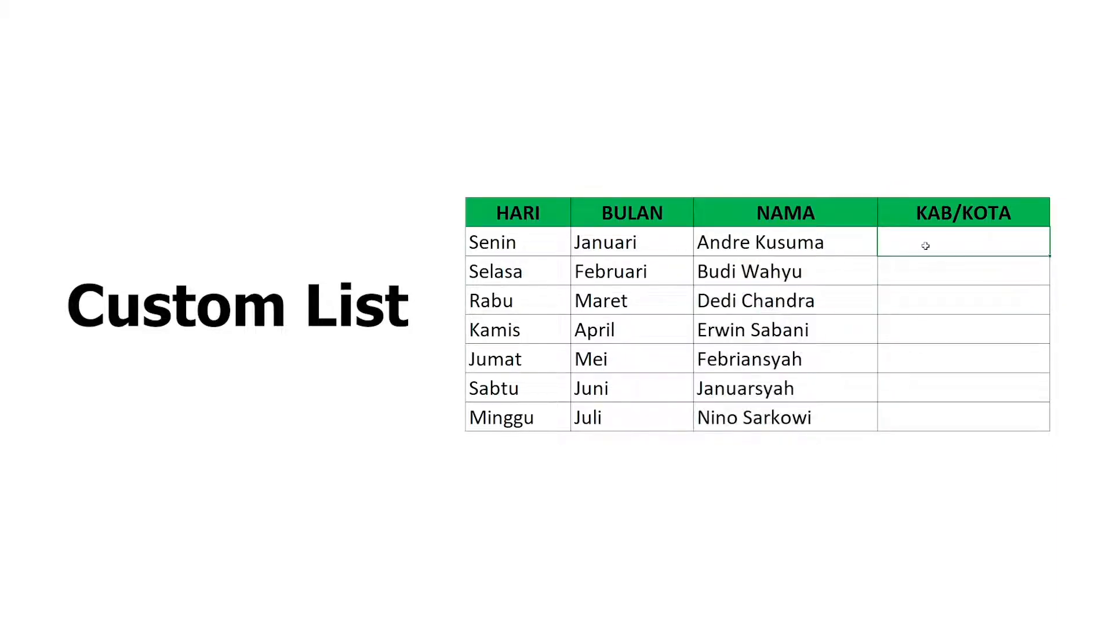
type("Kota Palem")
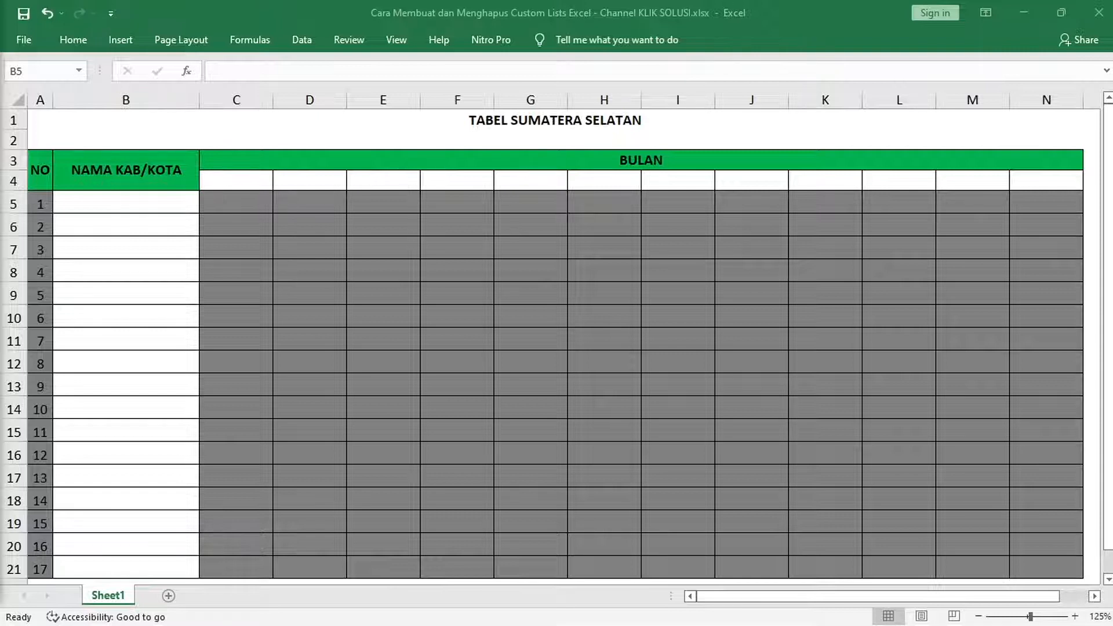
- Enter Januari in cell C4 and fill the month names across the BULAN header row to Desember in N4
left_click(221, 180)
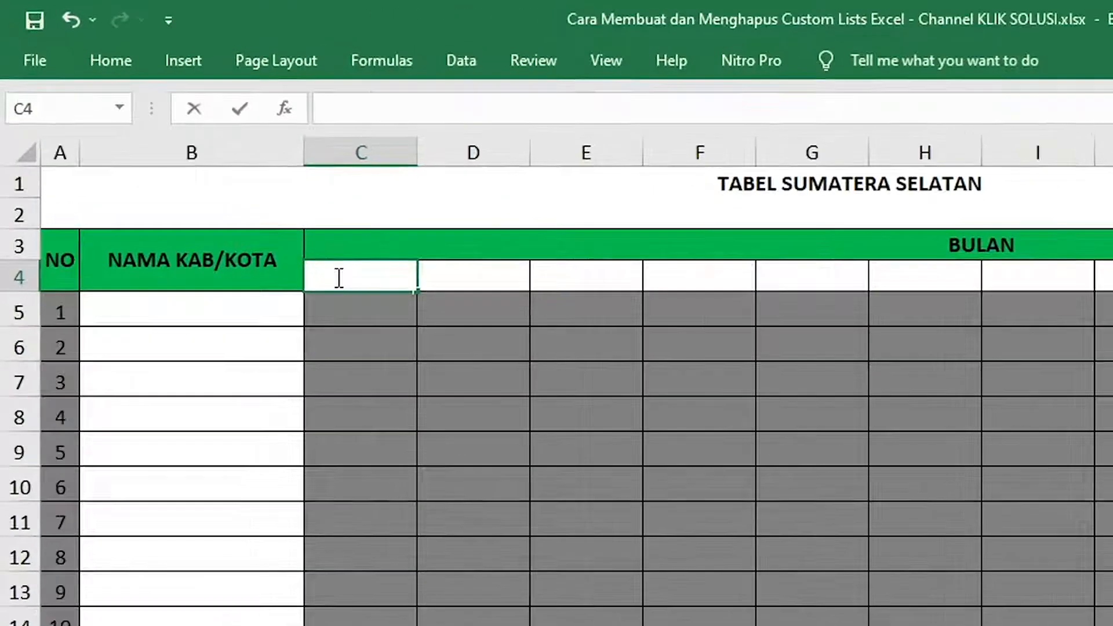
type("Januar")
type("i")
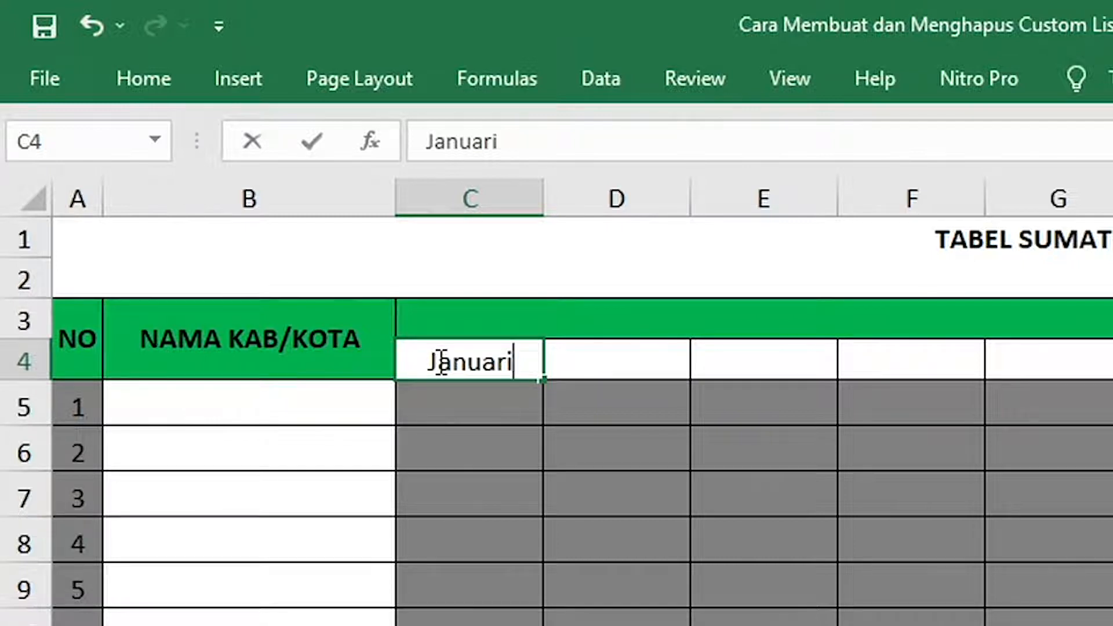
left_click(549, 383)
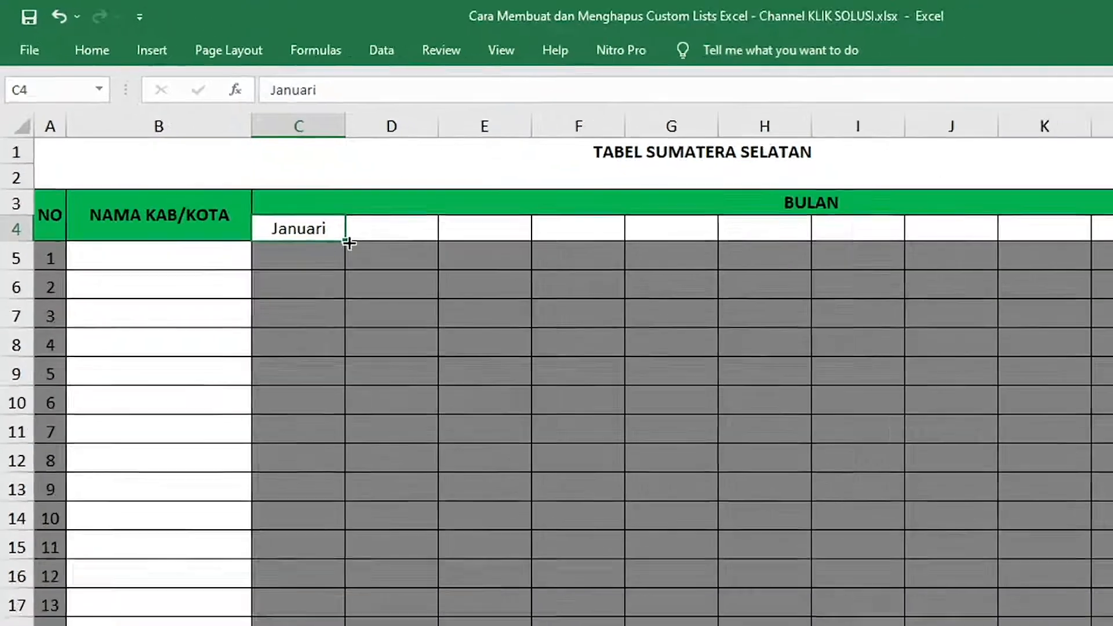
left_click_drag(348, 243, 1053, 192)
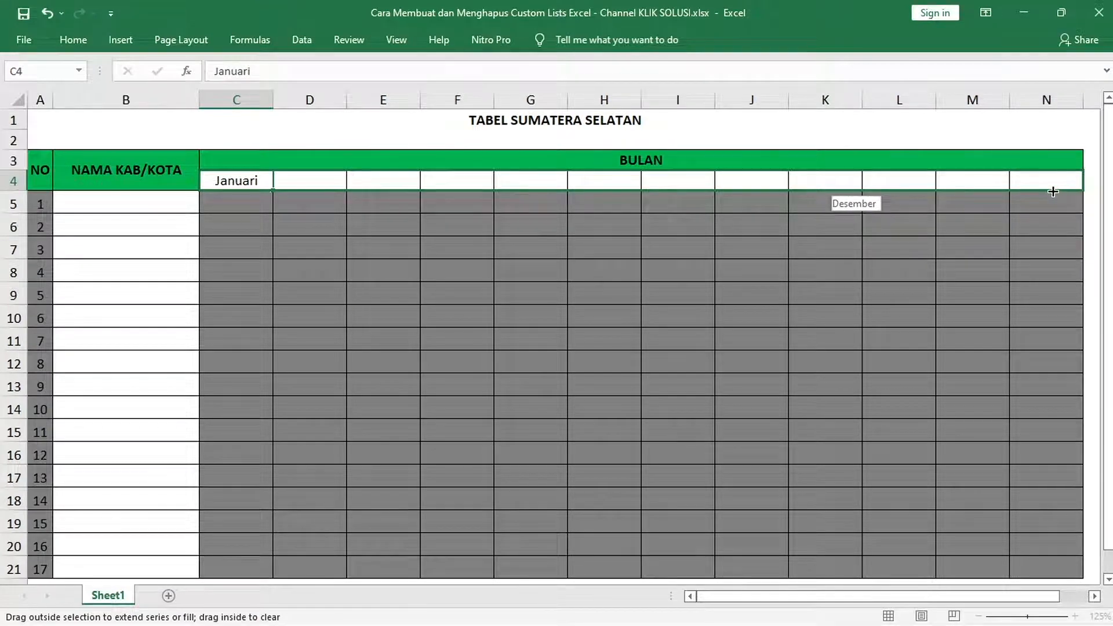
left_click_drag(1053, 191, 1052, 191)
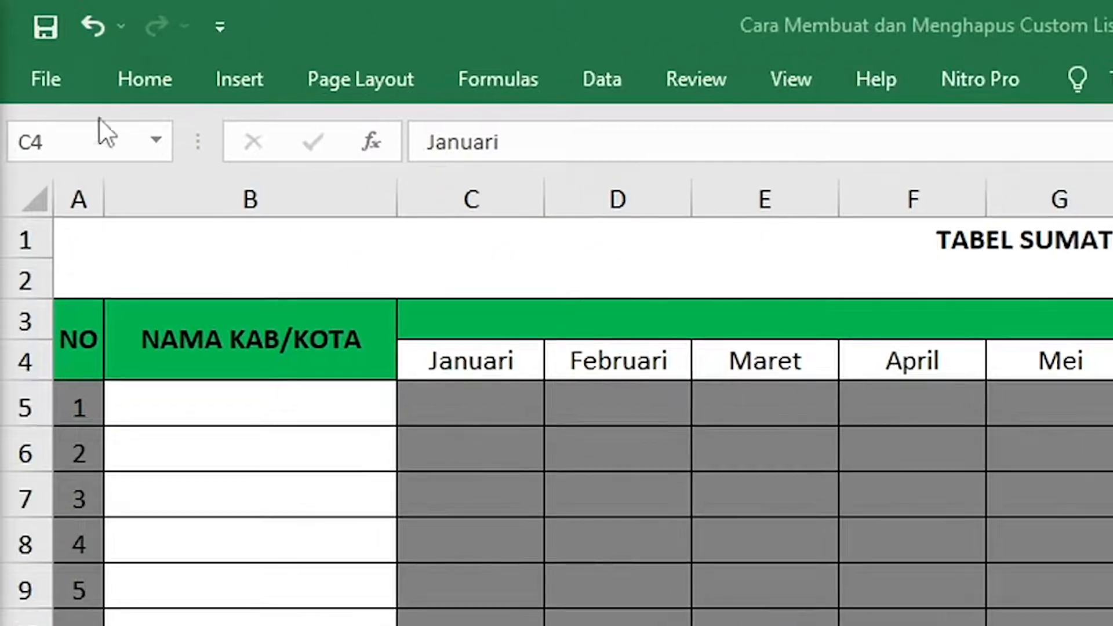
- Open the custom lists editor from the advanced program options
left_click(25, 39)
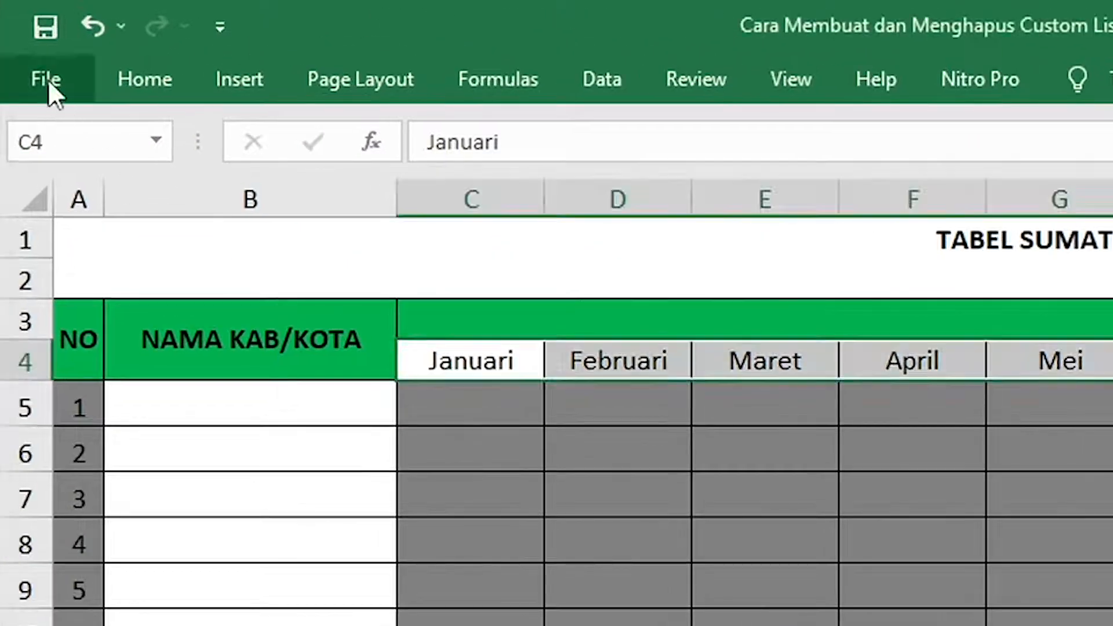
left_click(47, 79)
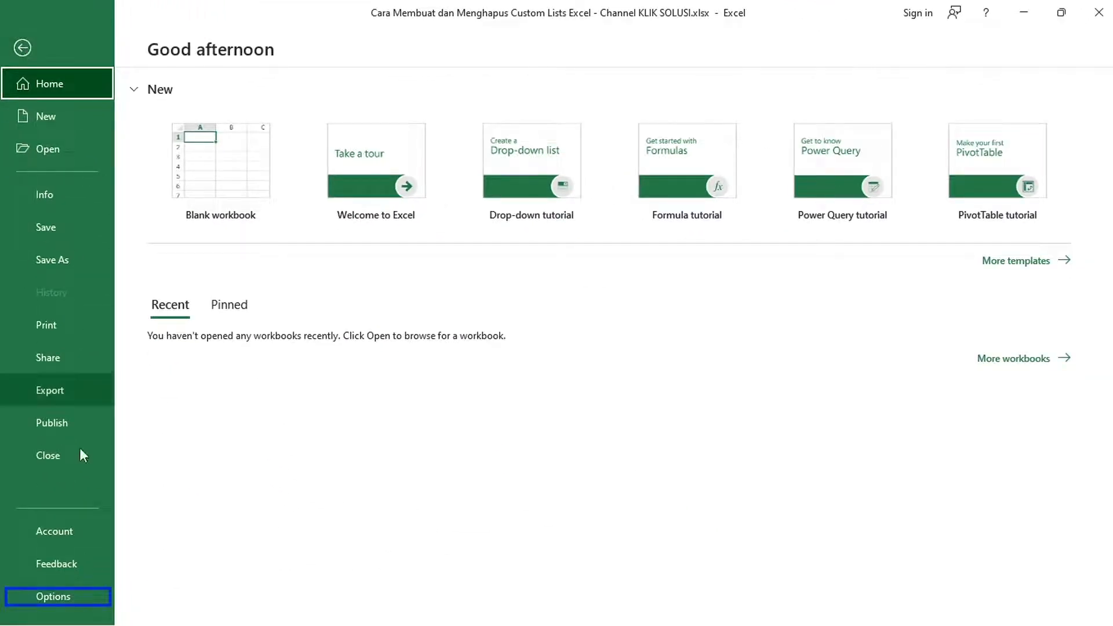
left_click(58, 597)
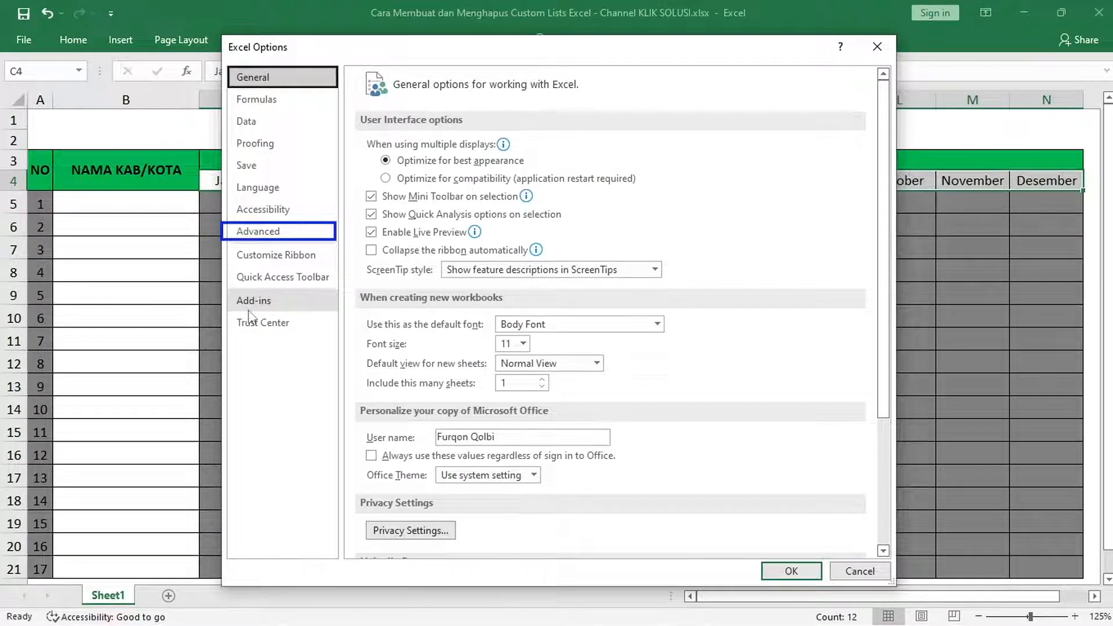
left_click(275, 237)
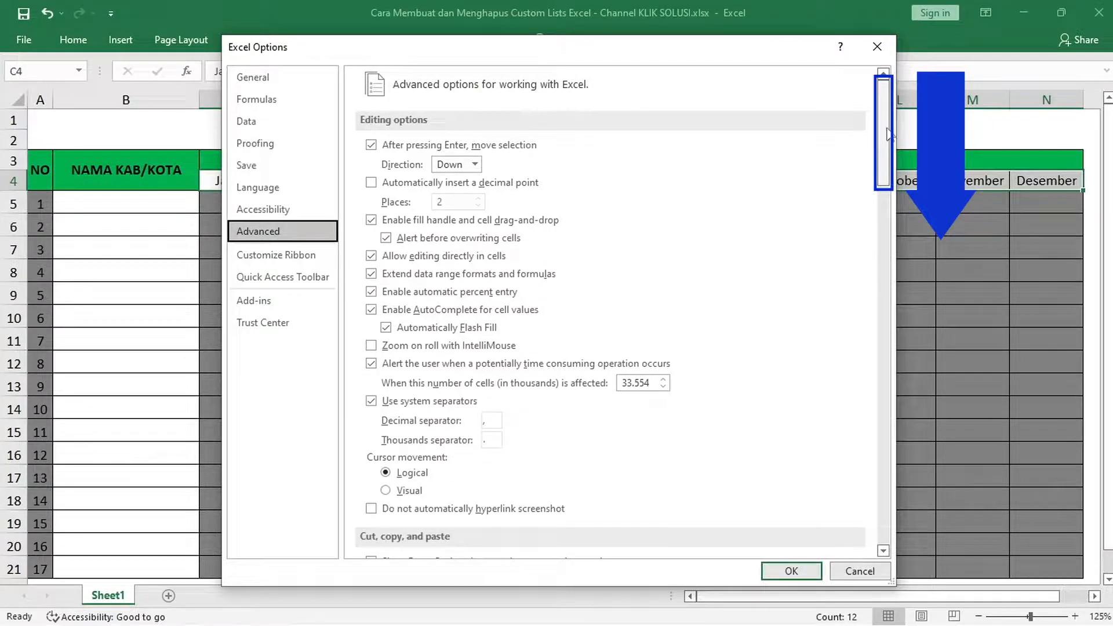
left_click_drag(890, 135, 892, 504)
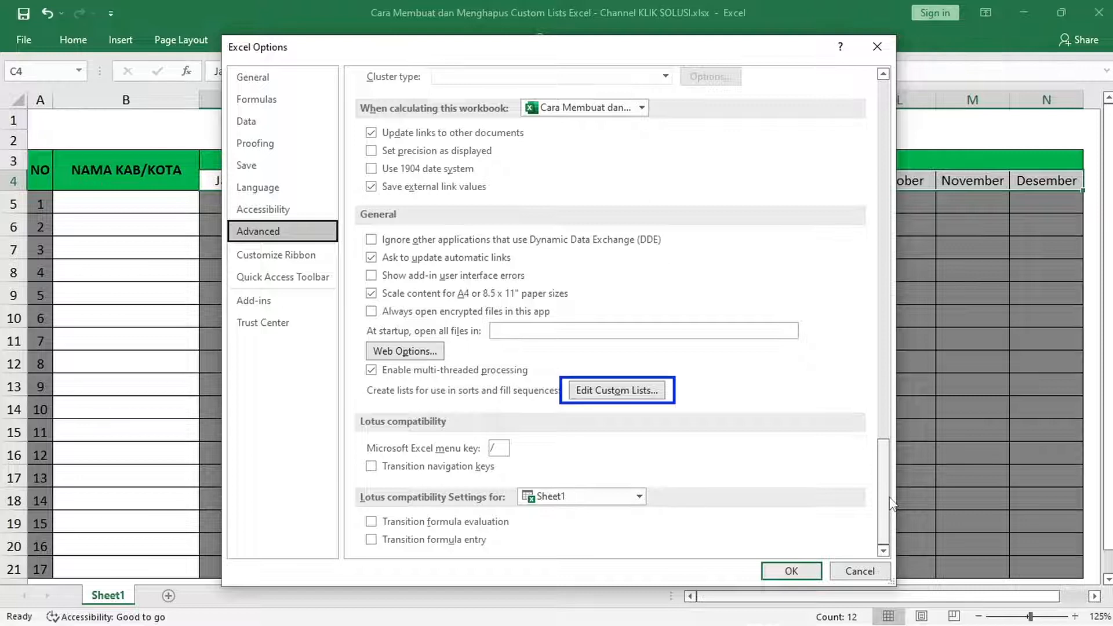
left_click(653, 393)
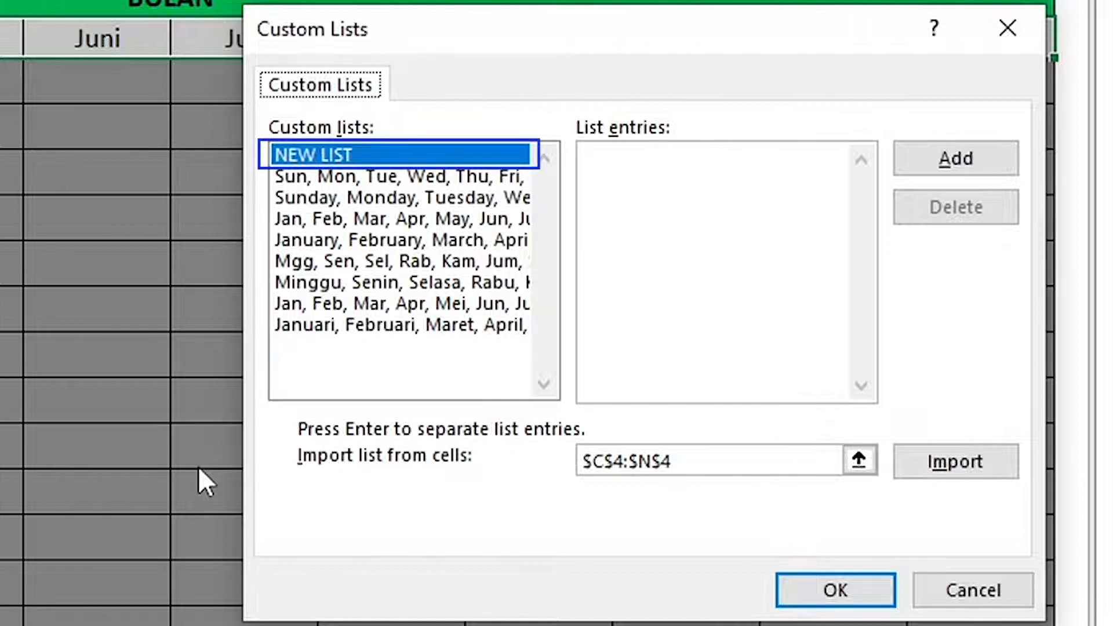
- Add a new custom list of cities and regencies beginning with Kota Palembang, pasting the remaining entries, and save the options
left_click(376, 151)
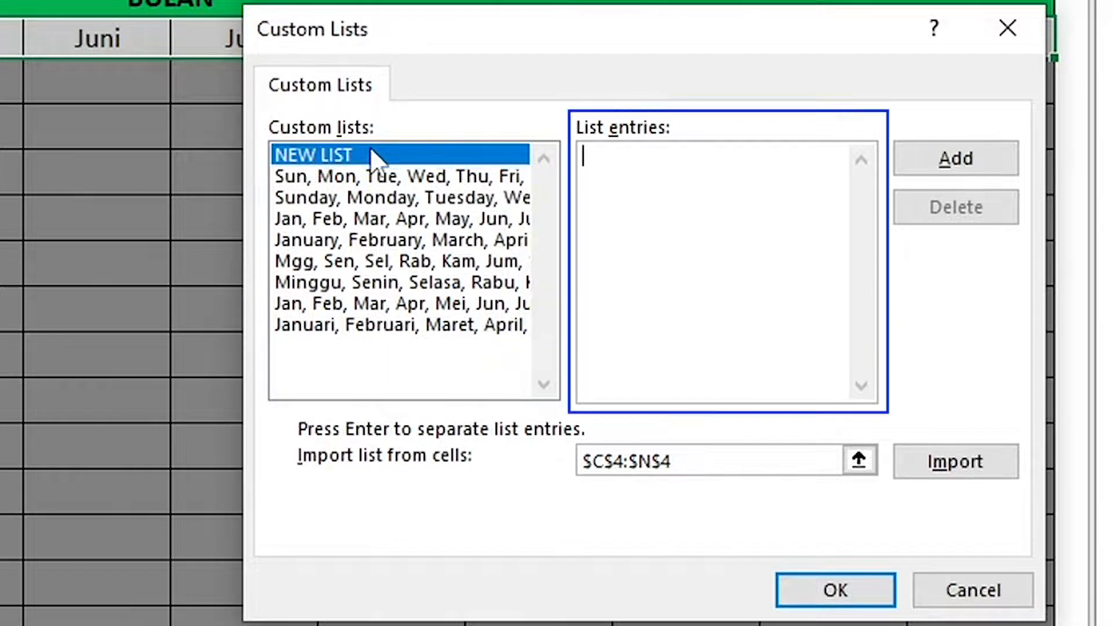
type("Kota Palembang")
key("Return")
key("ctrl+v")
scroll(865, 175, "up", 2)
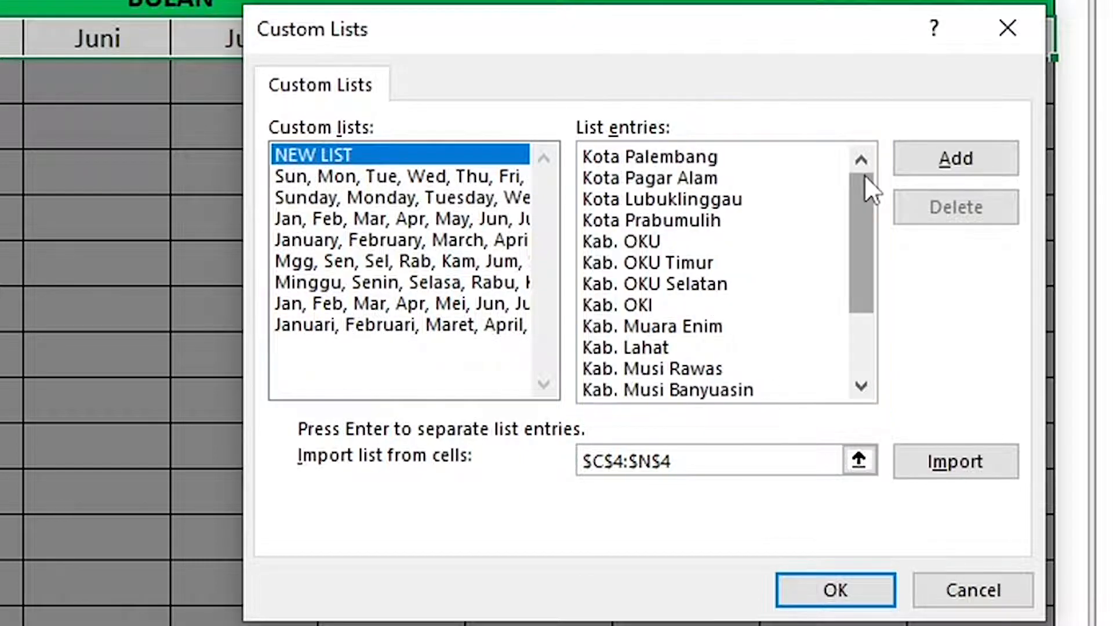
key("Tab")
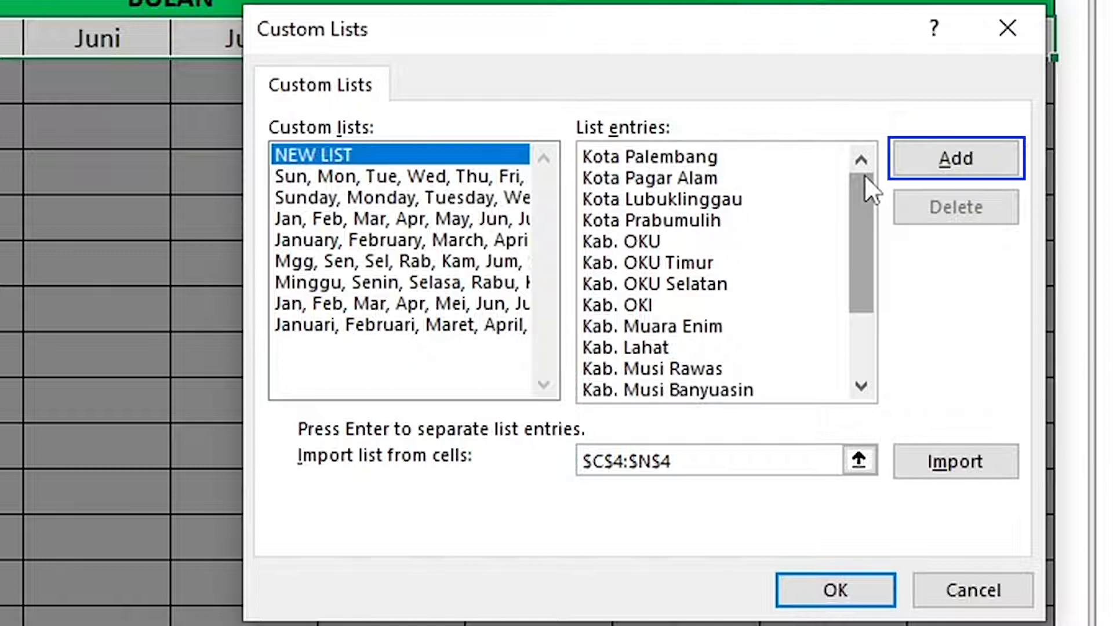
left_click(957, 168)
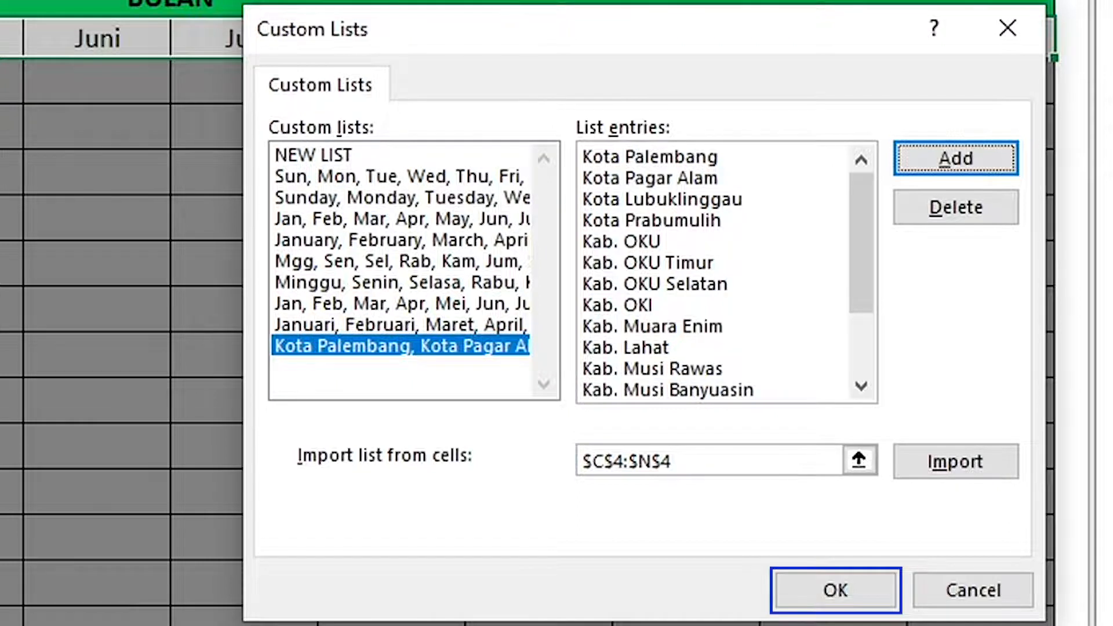
left_click(837, 588)
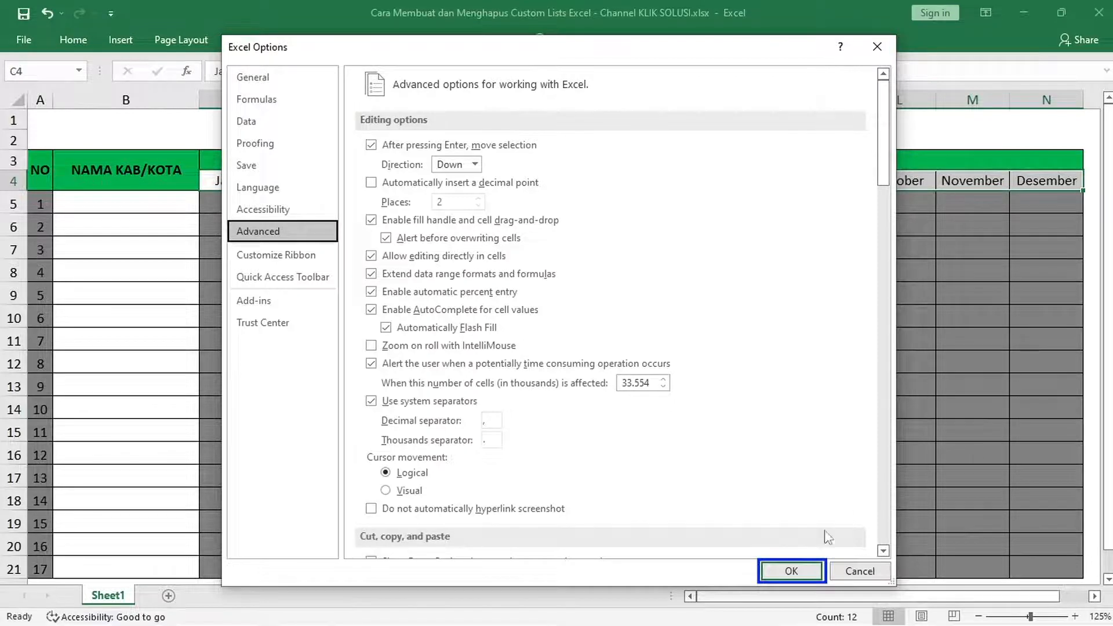
left_click(792, 571)
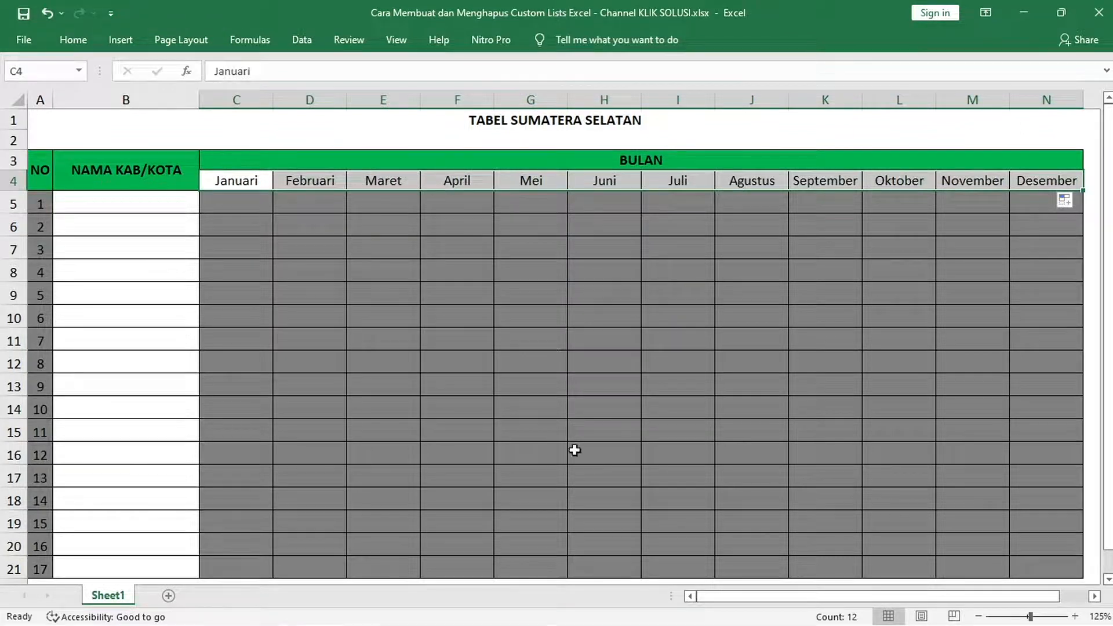
- Enter Kota Palembang in cell B5 and fill the NAMA KAB/KOTA column down to B21 with the custom list
left_click(135, 201)
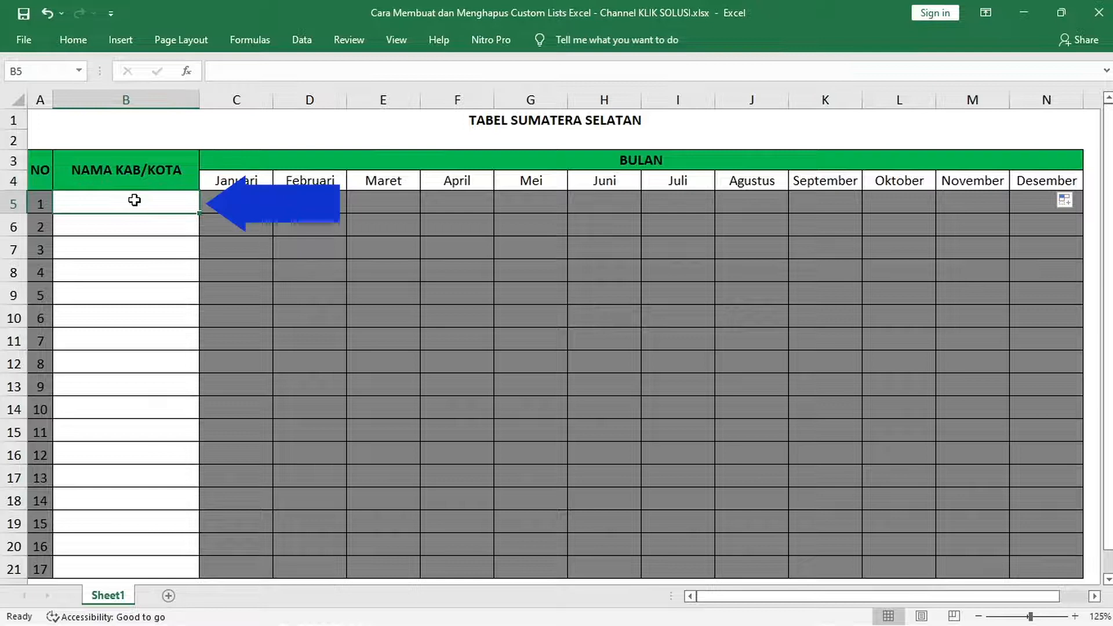
type("Kota Palembangh")
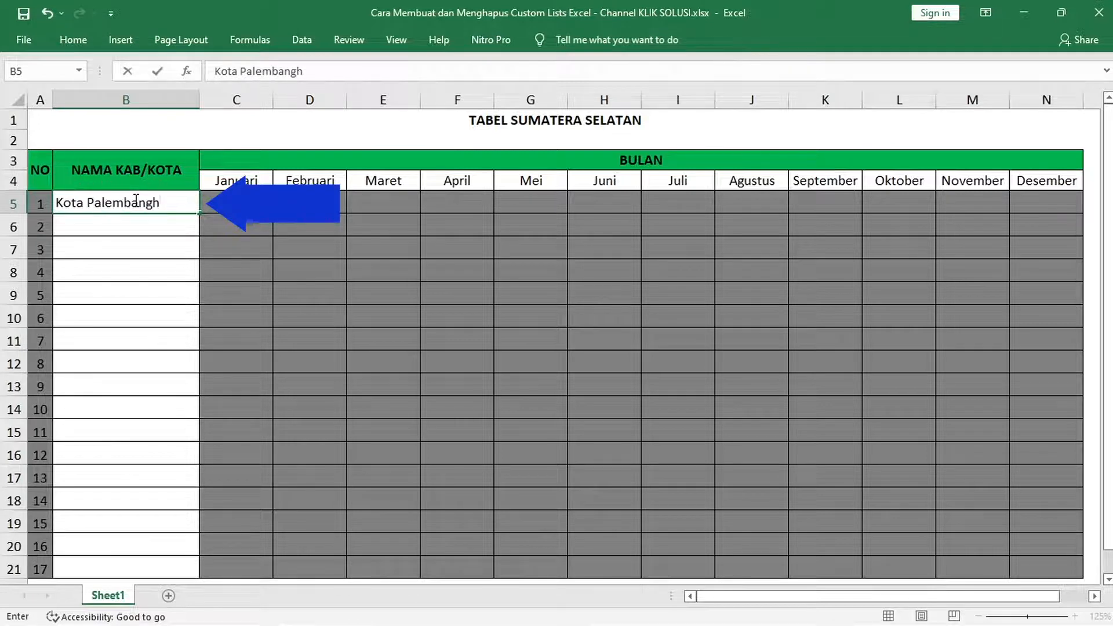
key("BackSpace")
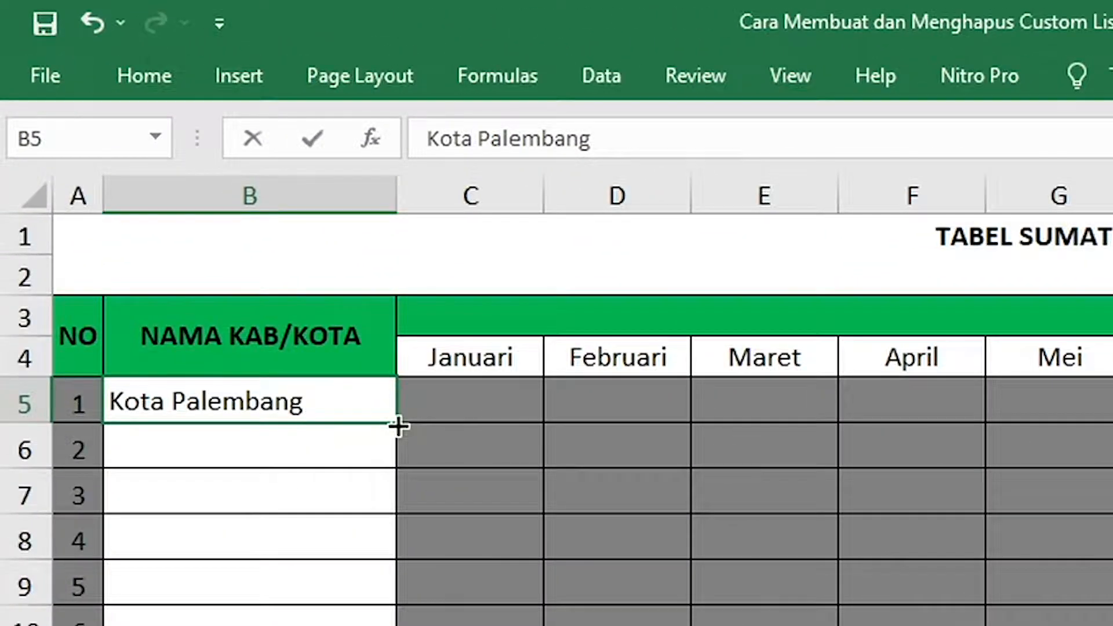
left_click(397, 427)
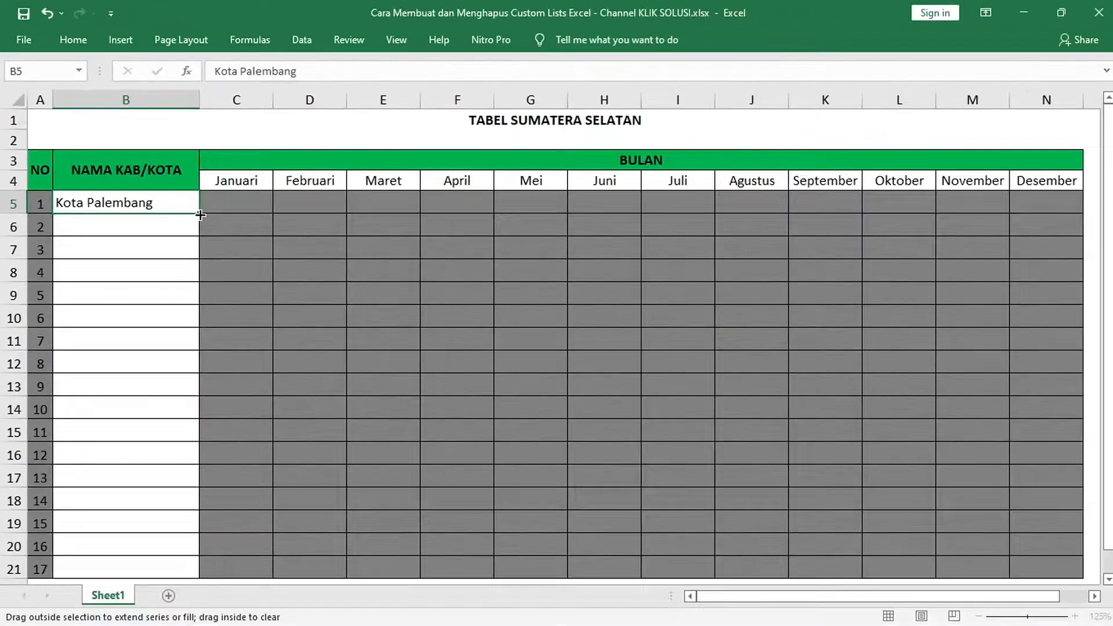
left_click_drag(200, 215, 200, 571)
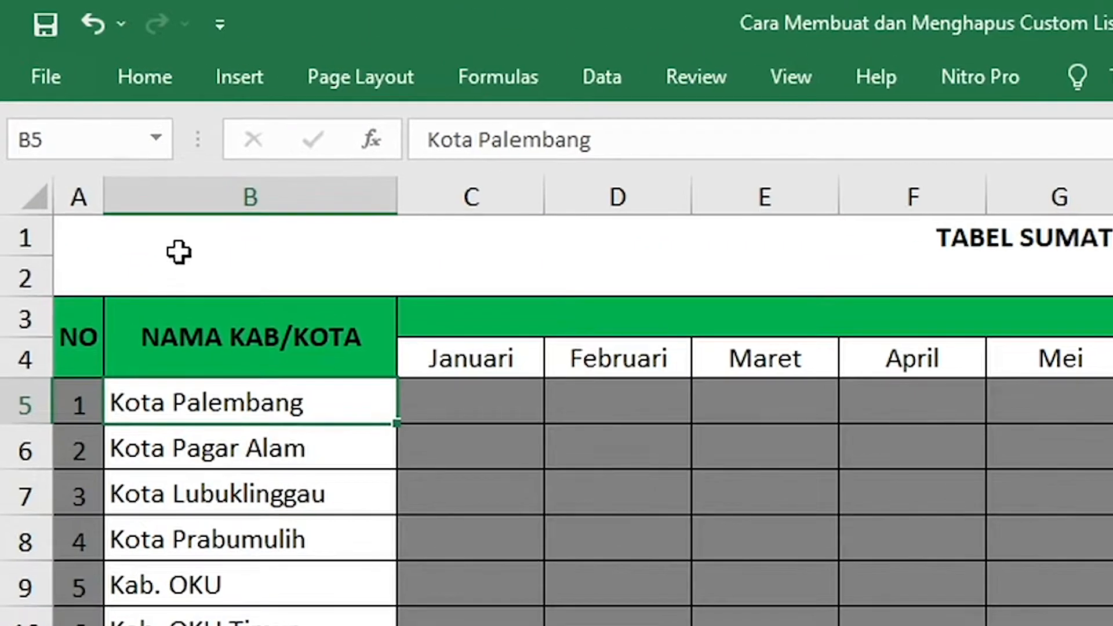
- Reopen the custom lists editor from the advanced program options
left_click(23, 42)
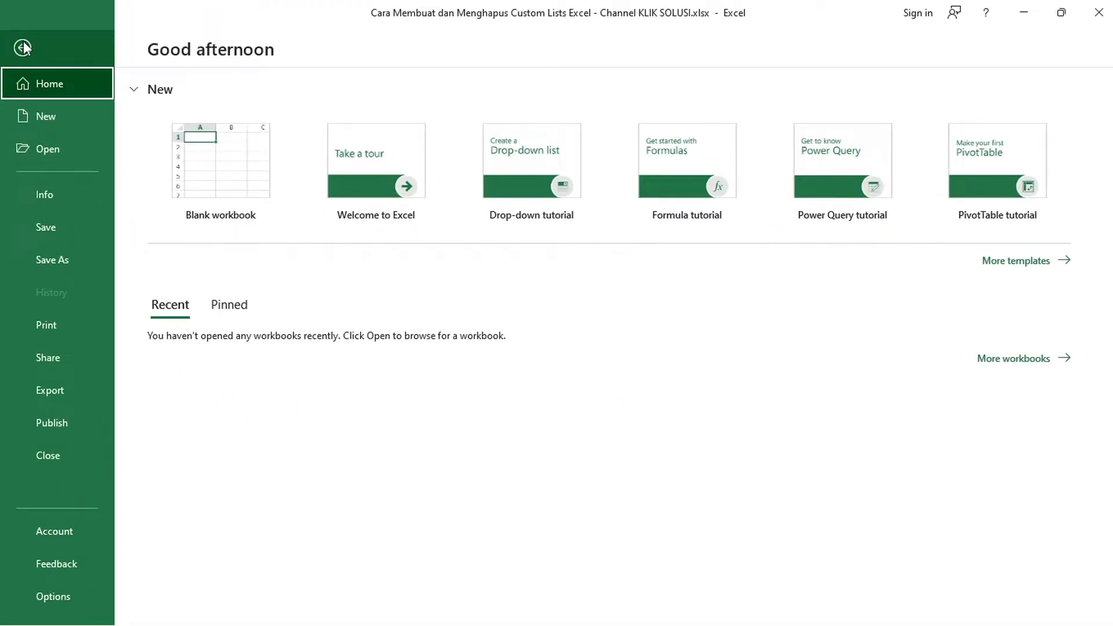
left_click(78, 599)
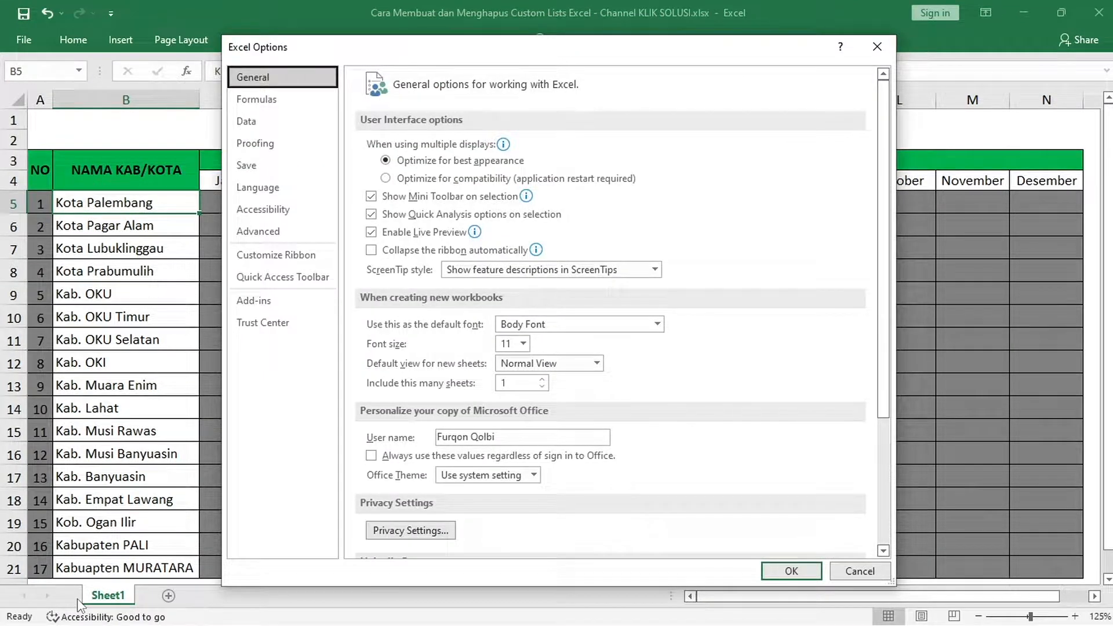
left_click(268, 234)
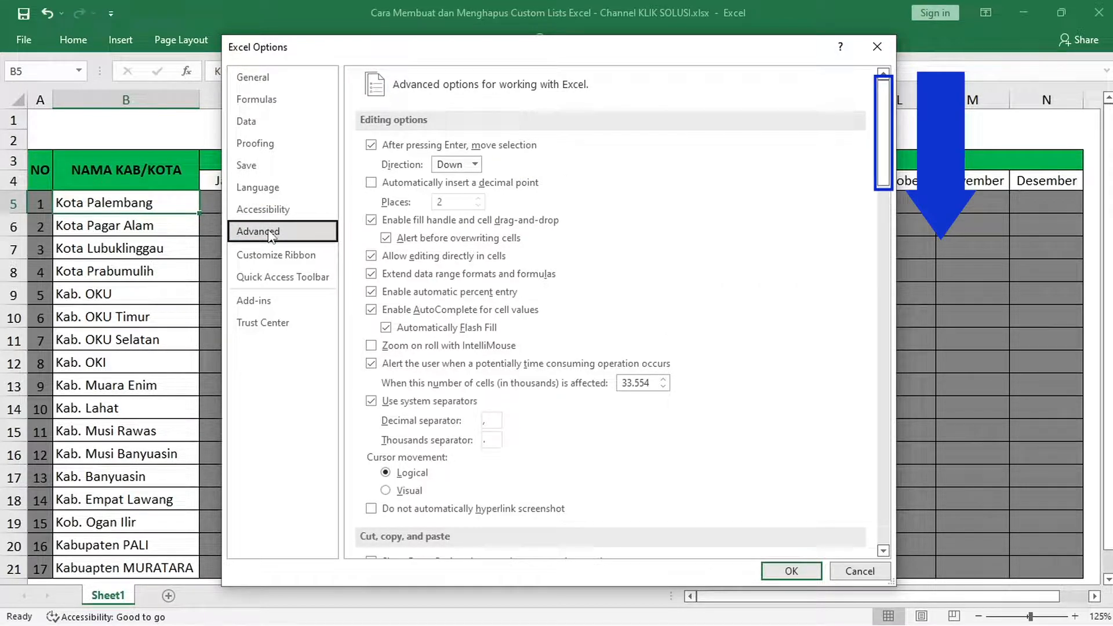
left_click_drag(882, 158, 885, 536)
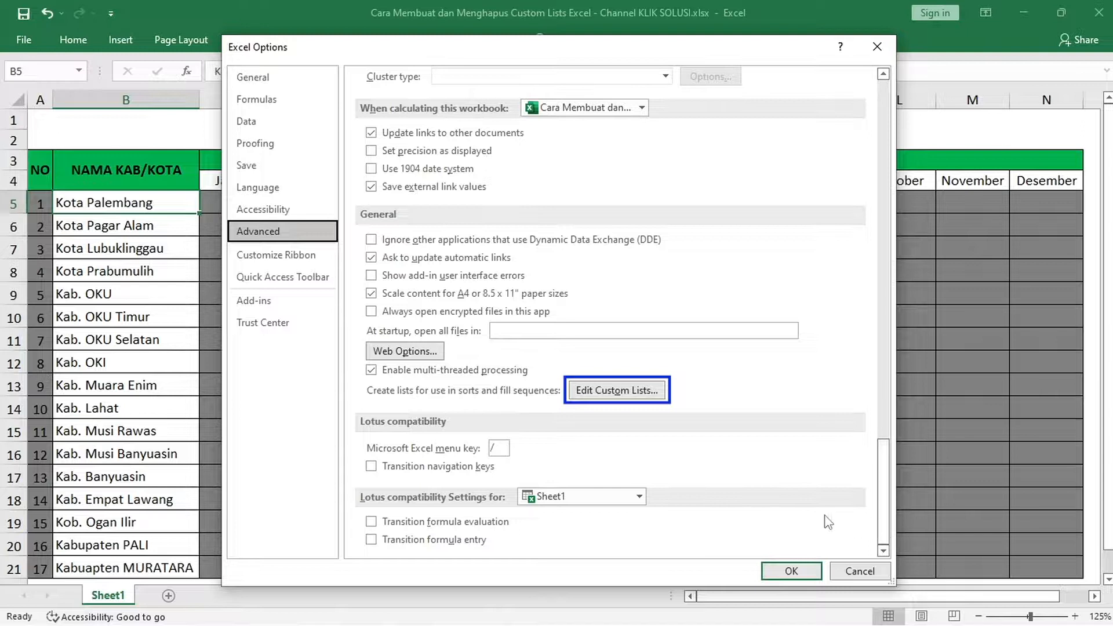
left_click(598, 396)
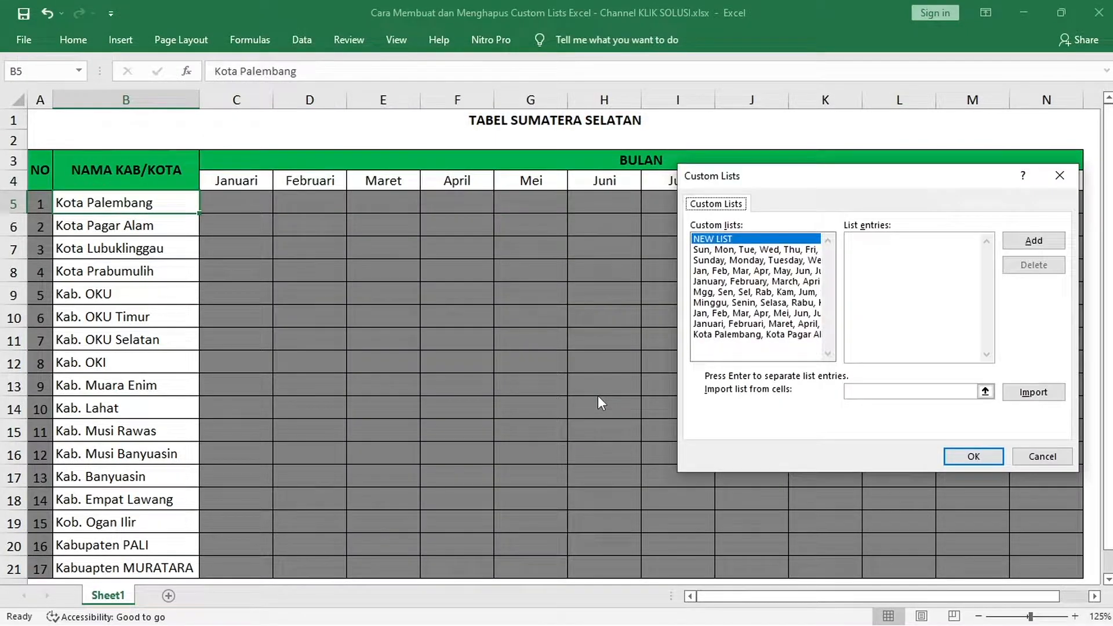
- Permanently delete the custom list that begins with Kota Palembang and save the options
left_click(728, 337)
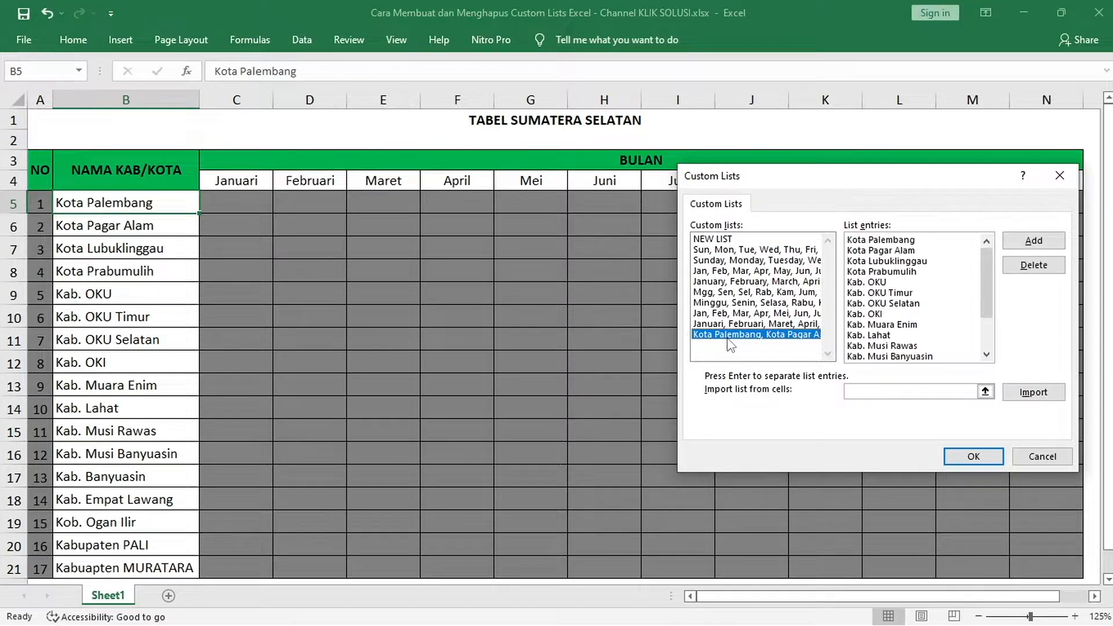
left_click(1014, 270)
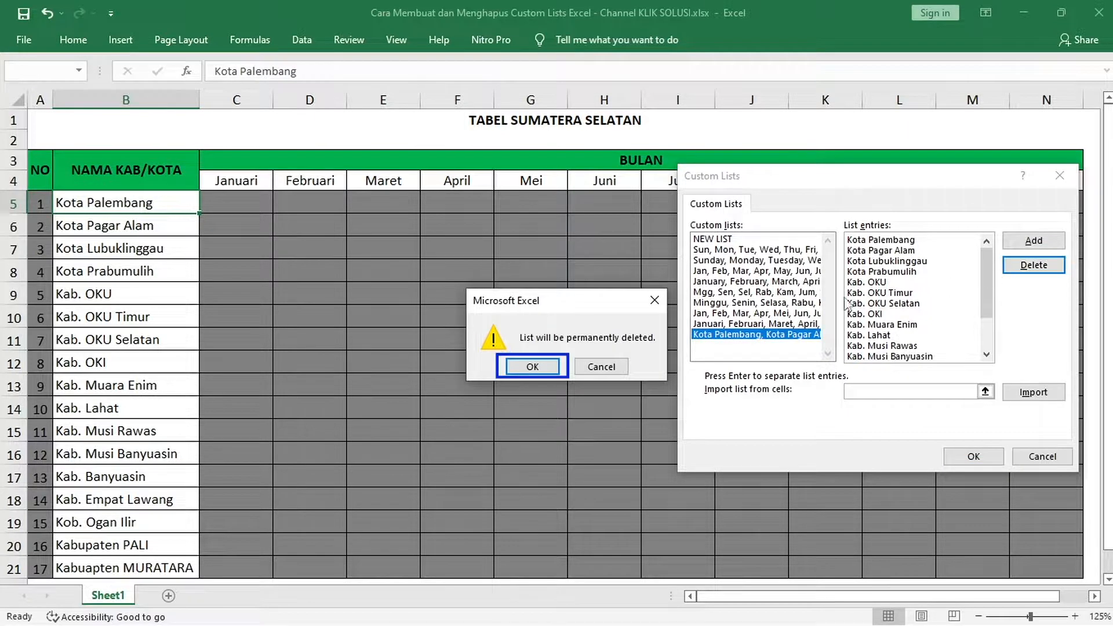
left_click(519, 366)
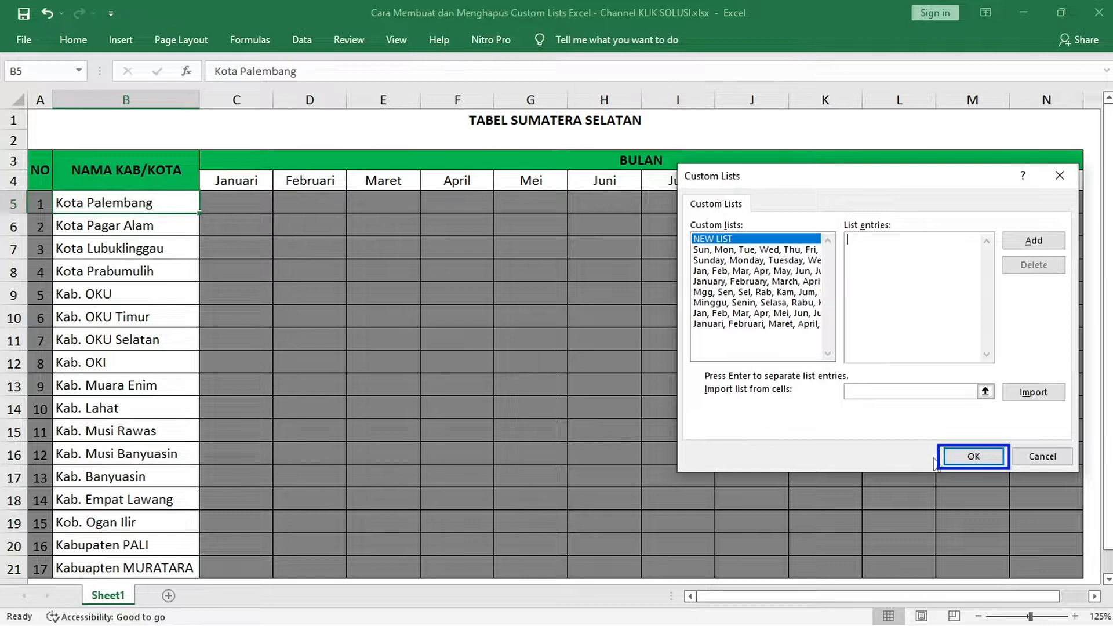
left_click(951, 457)
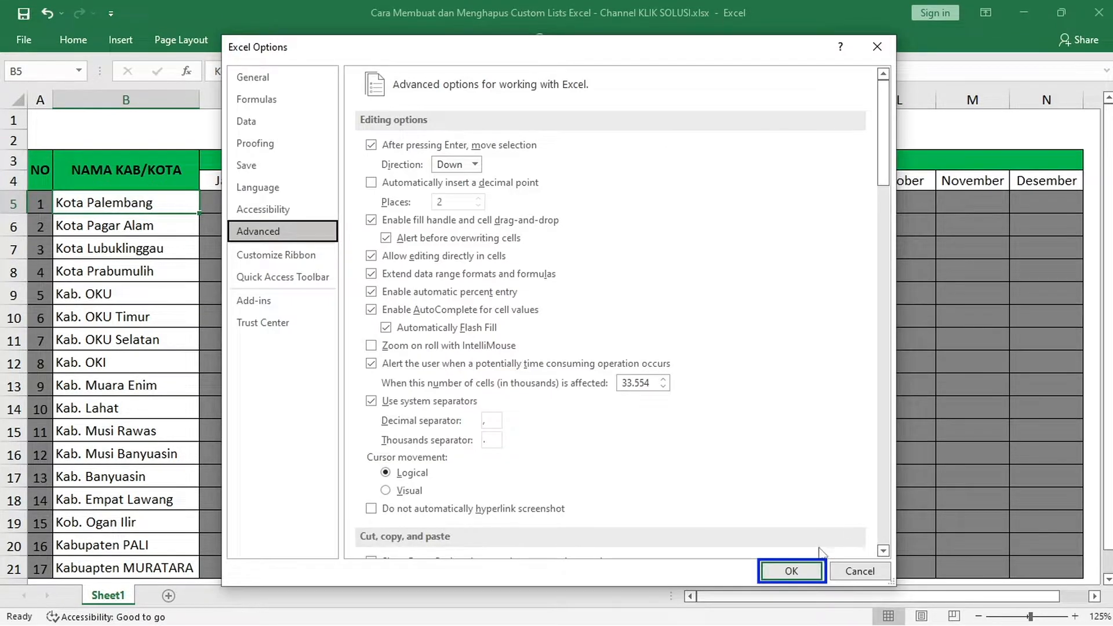
left_click(812, 569)
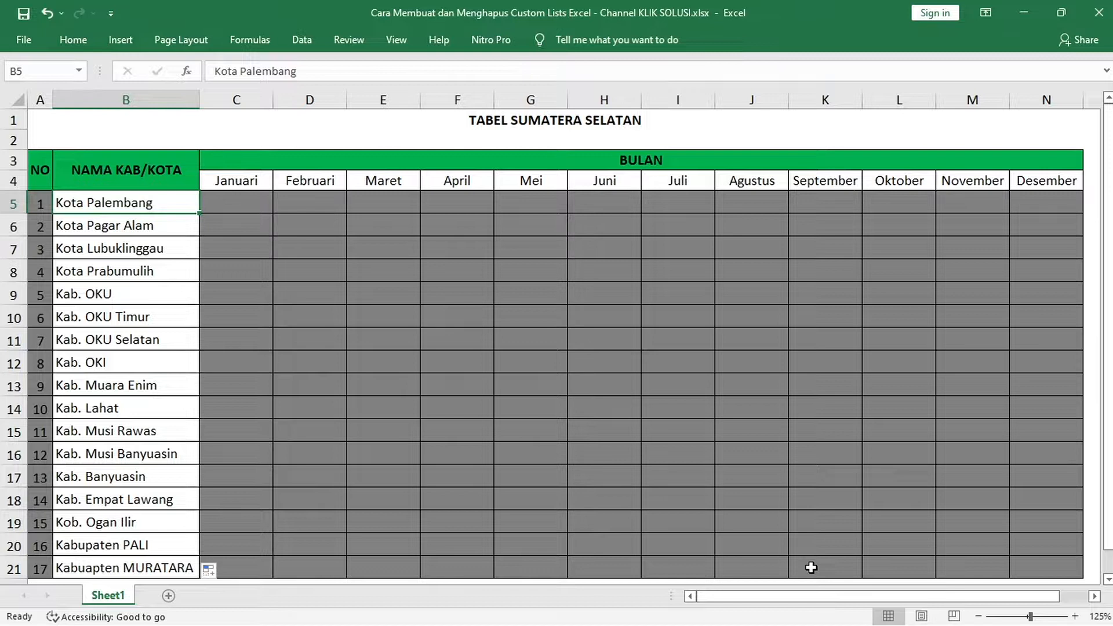